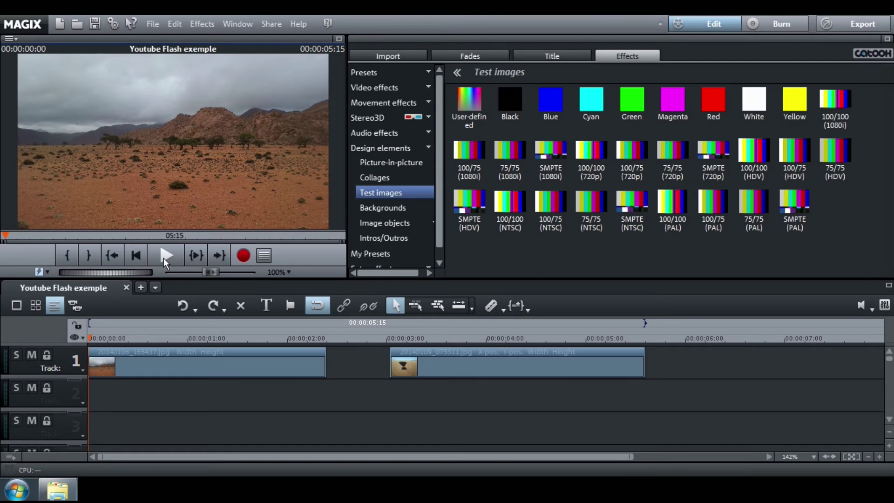
- Preview the two photos, then place the White test image on track 2 at about 00:00:02:15
{"action": "left_click", "coordinate": [164, 257]}
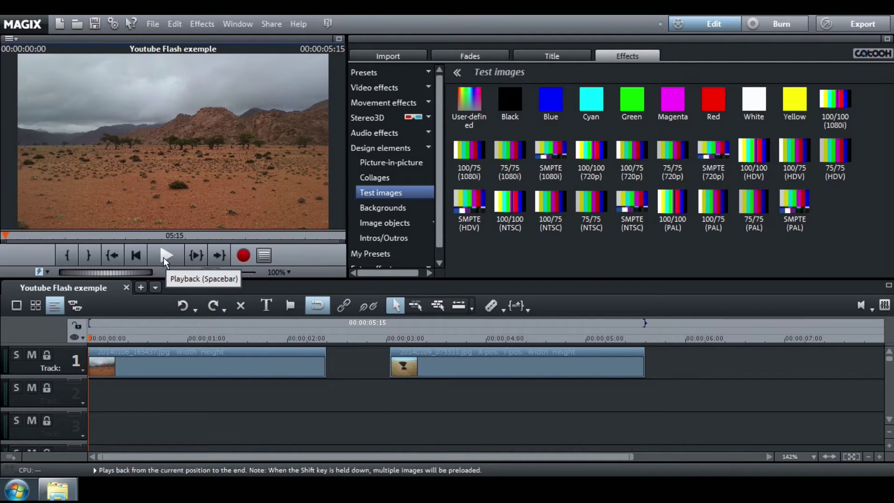
{"action": "left_click", "coordinate": [629, 57]}
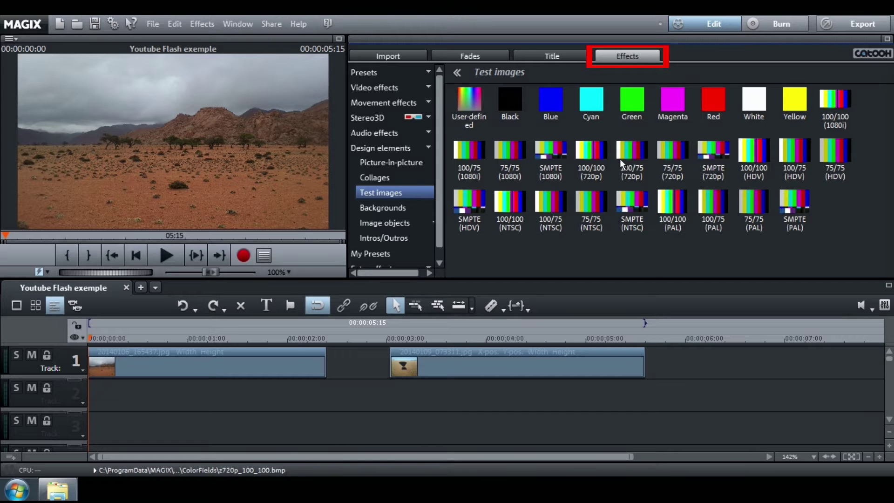
{"action": "mouse_move", "coordinate": [761, 99]}
{"action": "mouse_move", "coordinate": [762, 100]}
{"action": "left_mouse_down"}
{"action": "mouse_move", "coordinate": [508, 305]}
{"action": "mouse_move", "coordinate": [396, 363]}
{"action": "mouse_move", "coordinate": [386, 402]}
{"action": "mouse_move", "coordinate": [358, 404]}
{"action": "left_mouse_up"}
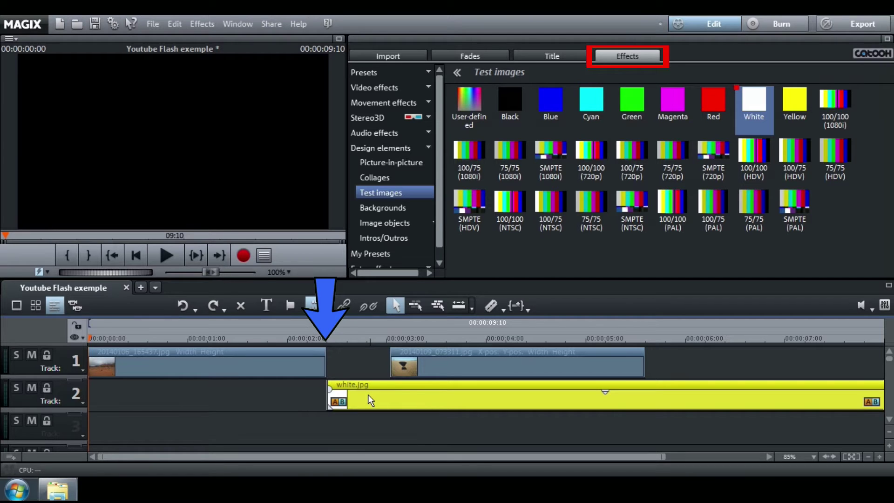
- Change the white.jpg clip's photo length to one second (00:00:01)
{"action": "right_click", "coordinate": [368, 396]}
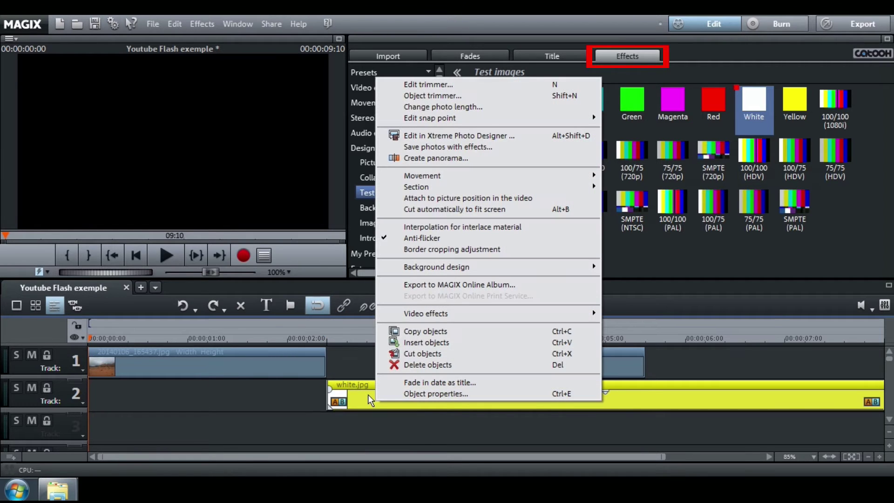
{"action": "left_click", "coordinate": [512, 107]}
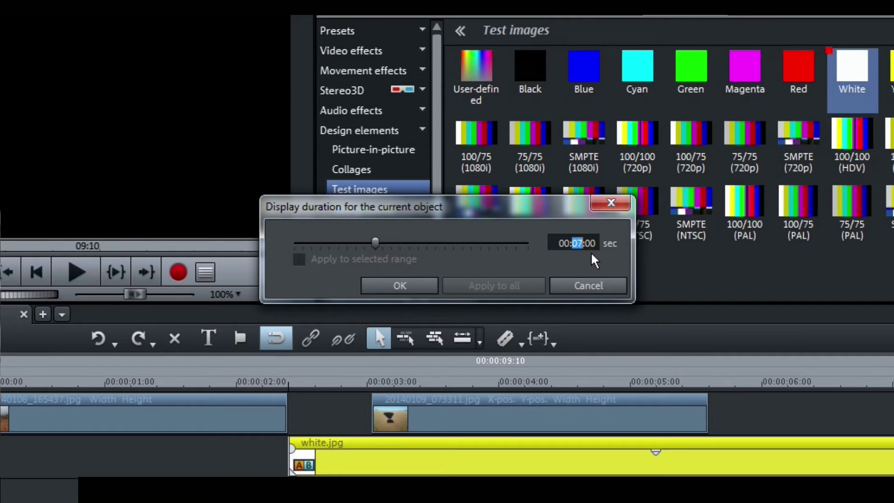
{"action": "type", "text": "0"}
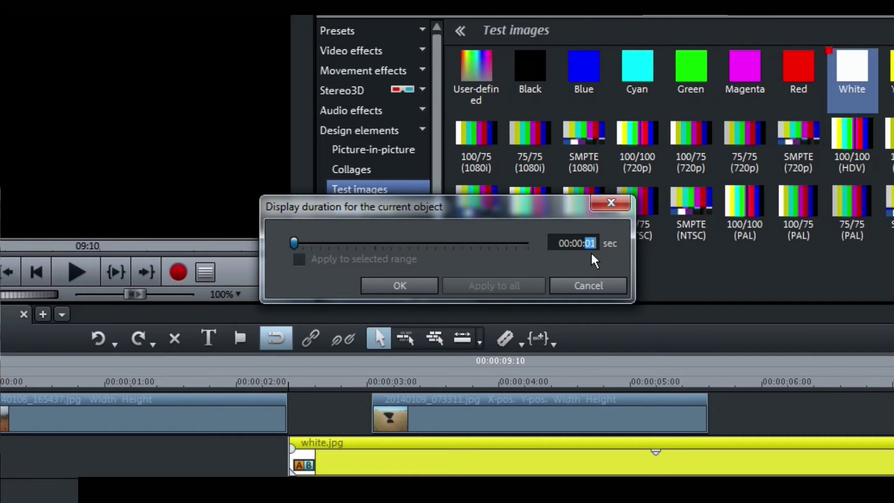
{"action": "type", "text": "0"}
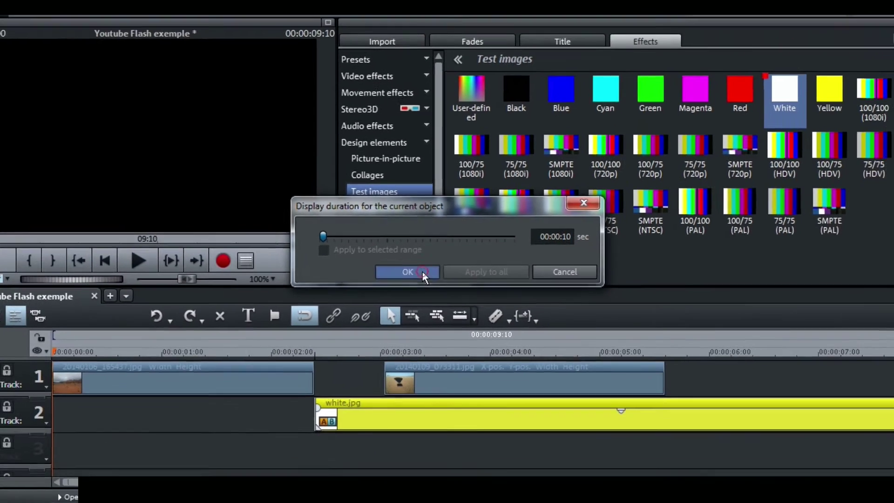
{"action": "left_click", "coordinate": [419, 285]}
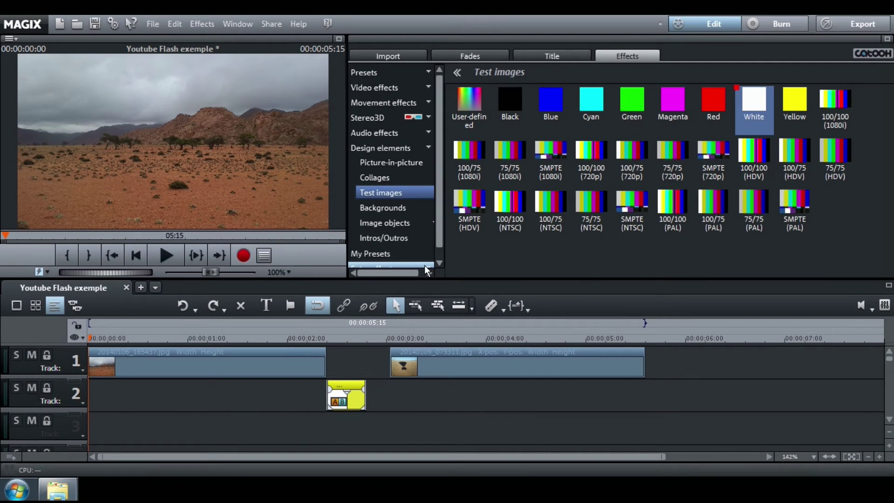
- Move the second photo to 00:00:02:16, lift the white flash onto track 1 over it, and preview
{"action": "left_click", "coordinate": [445, 361]}
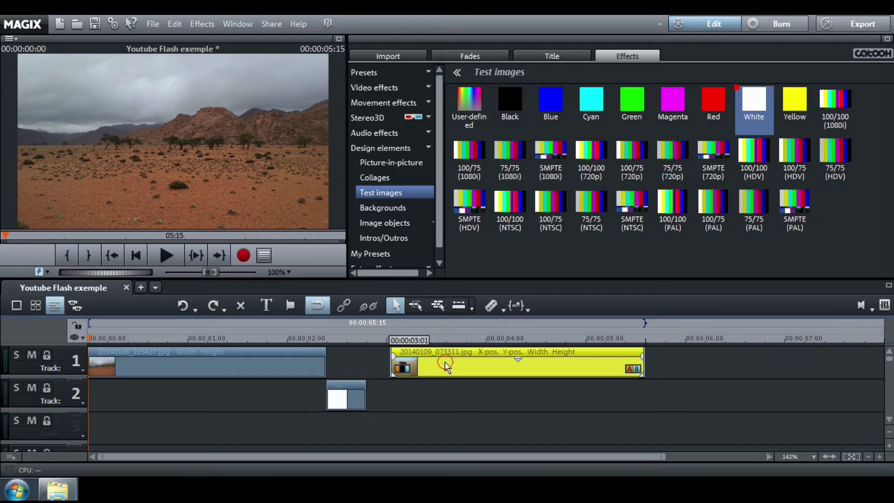
{"action": "left_click_drag", "start_coordinate": [445, 361], "coordinate": [393, 362]}
{"action": "mouse_move", "coordinate": [348, 391]}
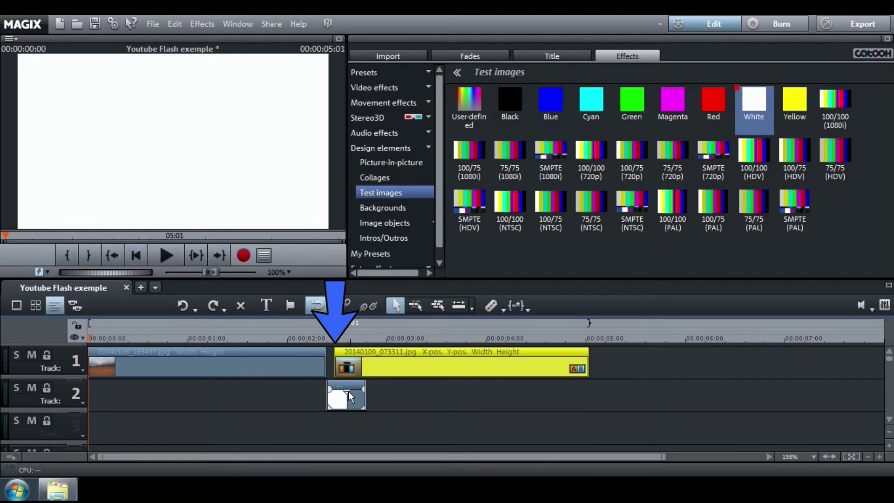
{"action": "left_click", "coordinate": [353, 392]}
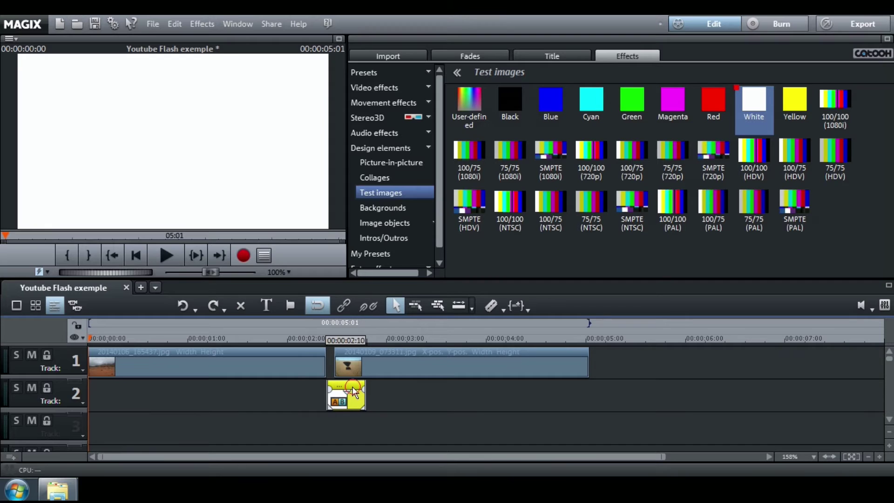
{"action": "left_click_drag", "start_coordinate": [353, 388], "coordinate": [350, 373]}
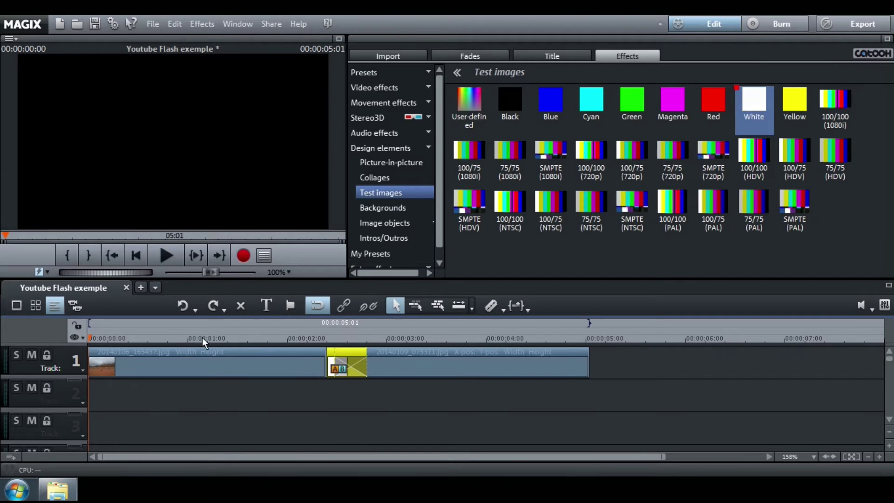
{"action": "left_click", "coordinate": [175, 340]}
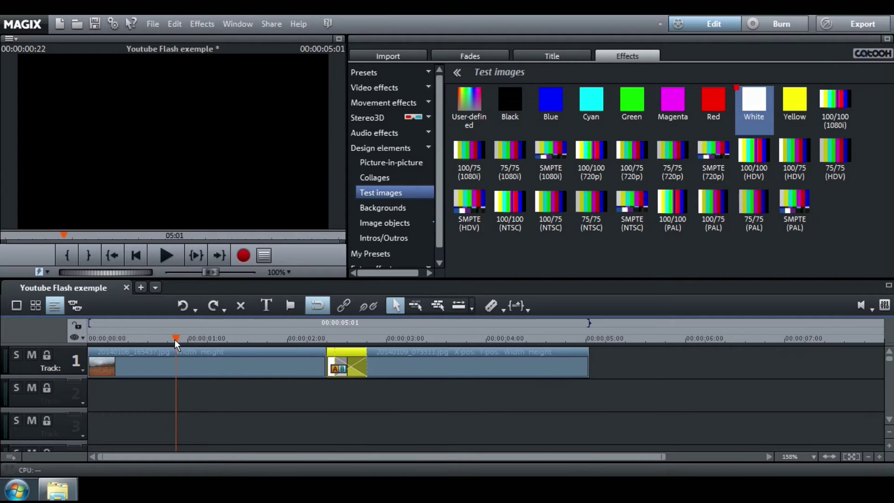
{"action": "left_click", "coordinate": [166, 254]}
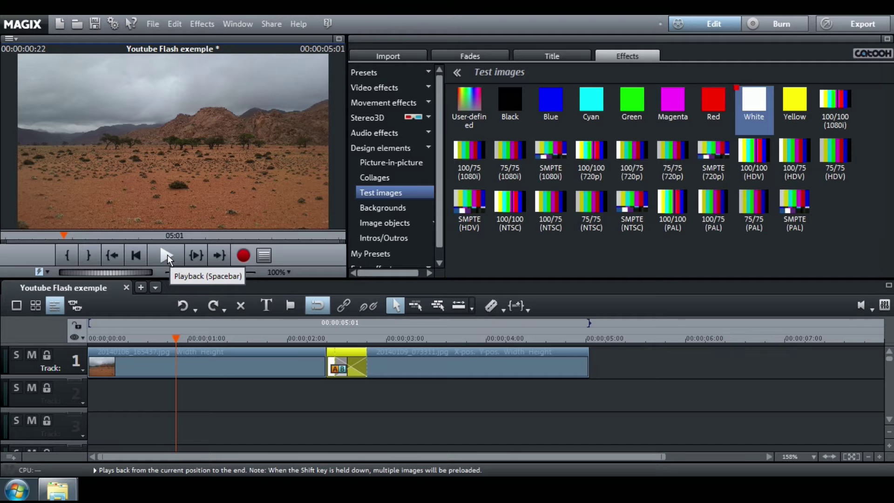
- Add the 'app photo1' sound from the project folder to track 2 beneath the flash, then preview
{"action": "left_click", "coordinate": [59, 497]}
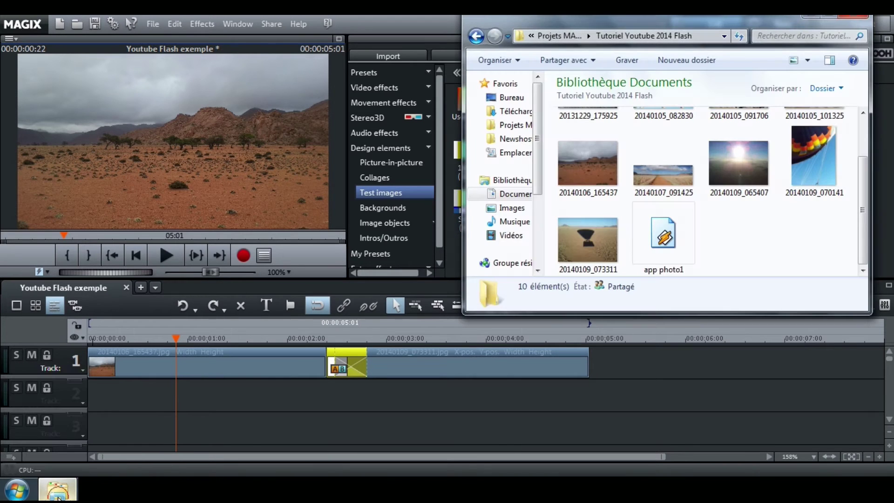
{"action": "left_click", "coordinate": [664, 230]}
{"action": "left_click_drag", "start_coordinate": [613, 282], "coordinate": [348, 393]}
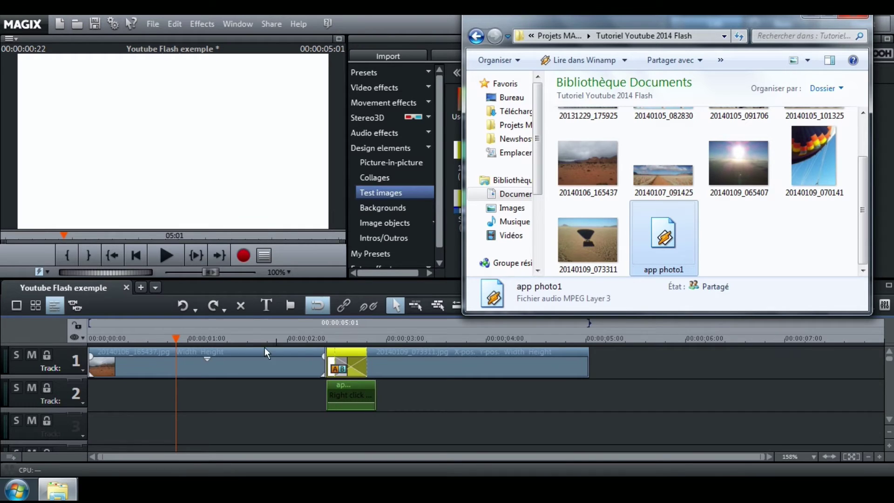
{"action": "left_click", "coordinate": [166, 255]}
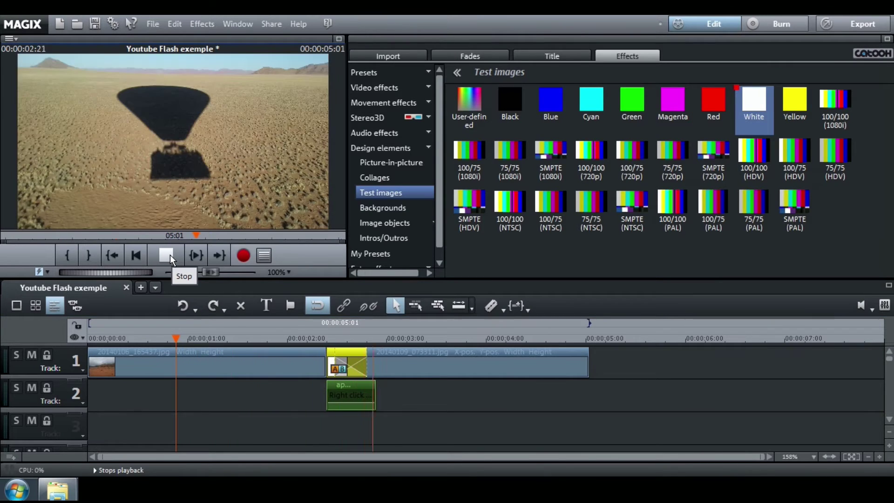
- Stop, replay and stop the preview to check the flash transition with its sound
{"action": "left_click", "coordinate": [170, 255]}
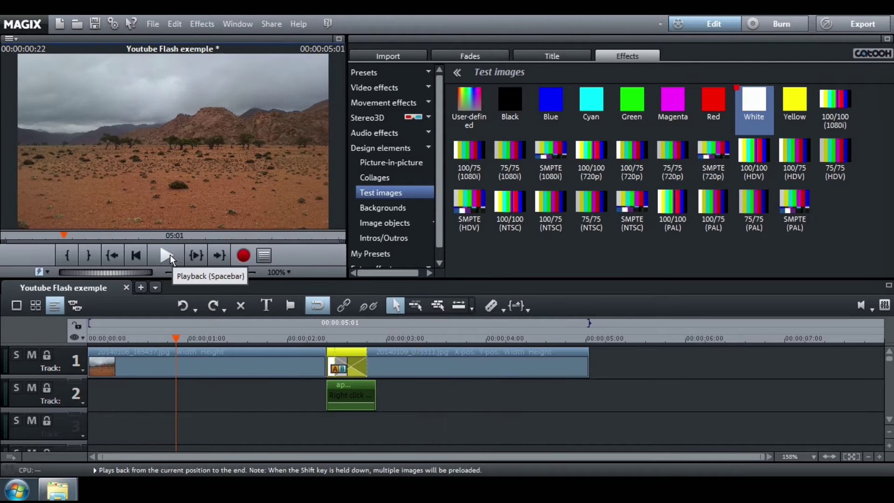
{"action": "left_click", "coordinate": [169, 255]}
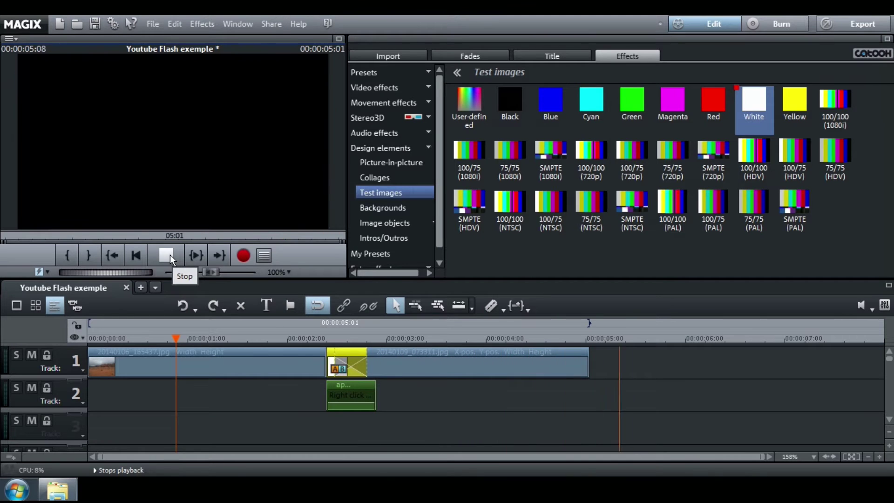
{"action": "left_click", "coordinate": [166, 255]}
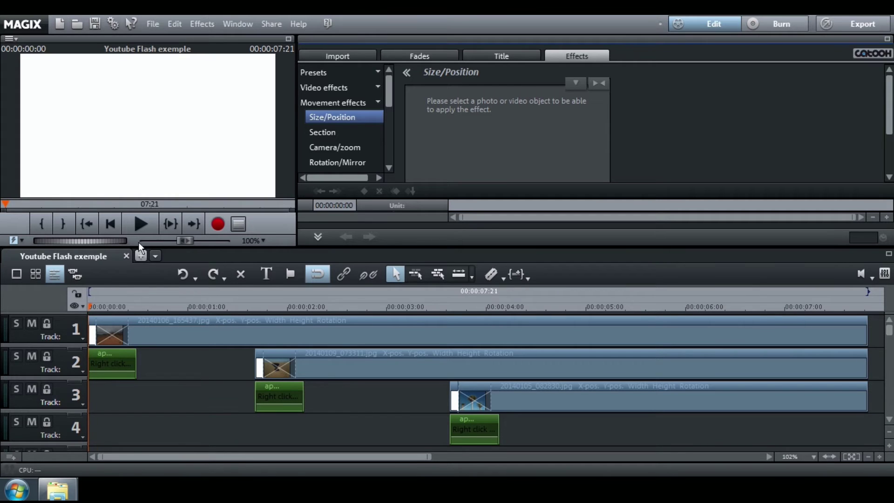
- Preview the staggered slideshow, then place the play position a few frames into the first photo
{"action": "left_click", "coordinate": [139, 225]}
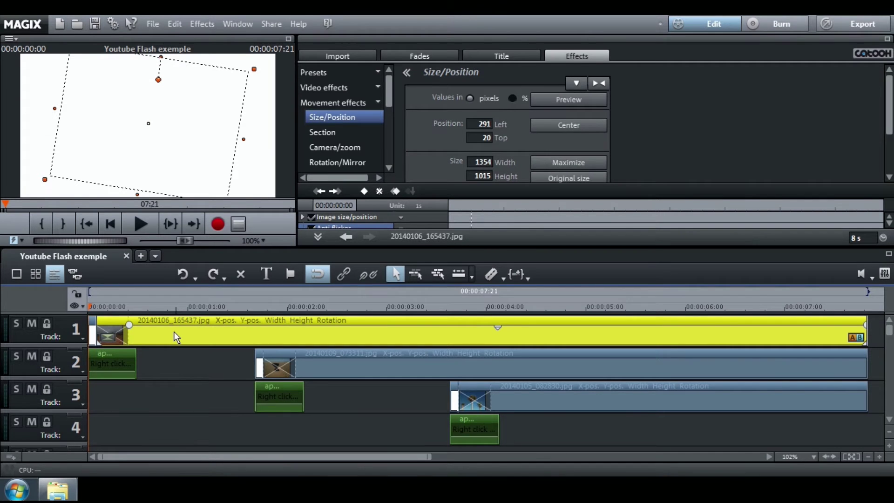
{"action": "left_click", "coordinate": [126, 307]}
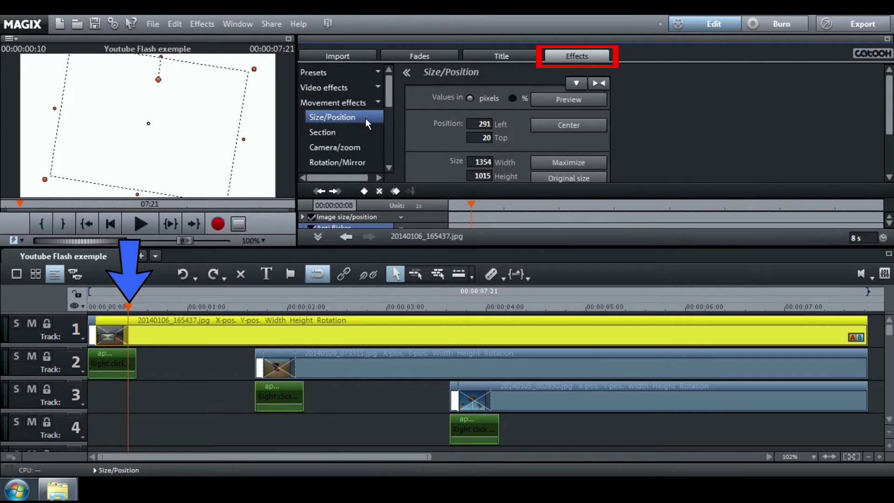
- Keyframe the first photo at 00:00:00:08, then at its start with zoom enlarged to 172
{"action": "left_click", "coordinate": [364, 190]}
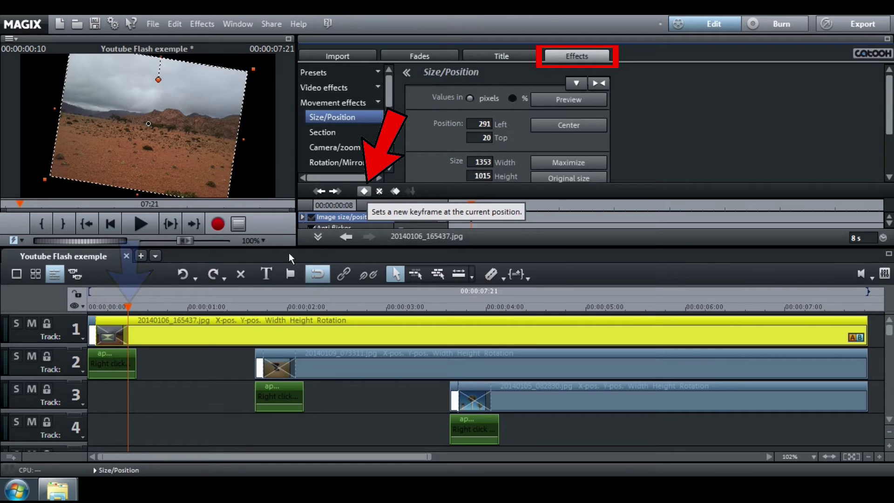
{"action": "left_click", "coordinate": [94, 308]}
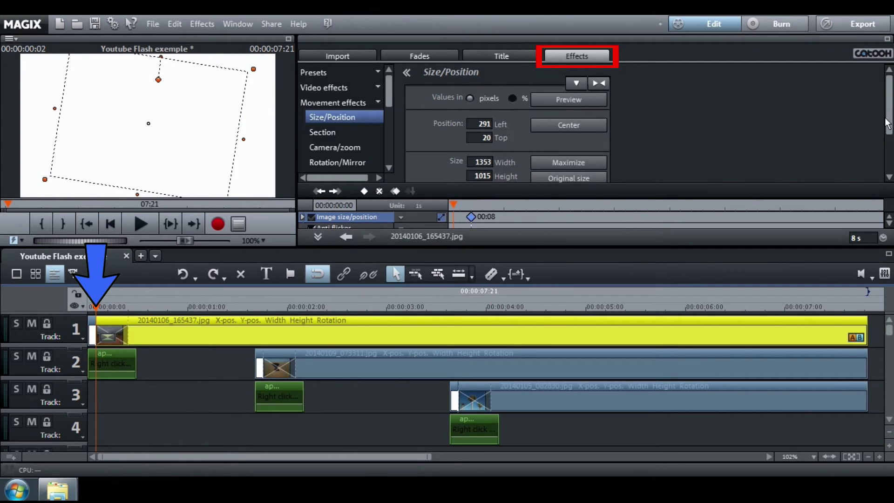
{"action": "scroll", "coordinate": [888, 129], "scroll_direction": "down", "scroll_amount": 1}
{"action": "scroll", "coordinate": [888, 130], "scroll_direction": "down", "scroll_amount": 5}
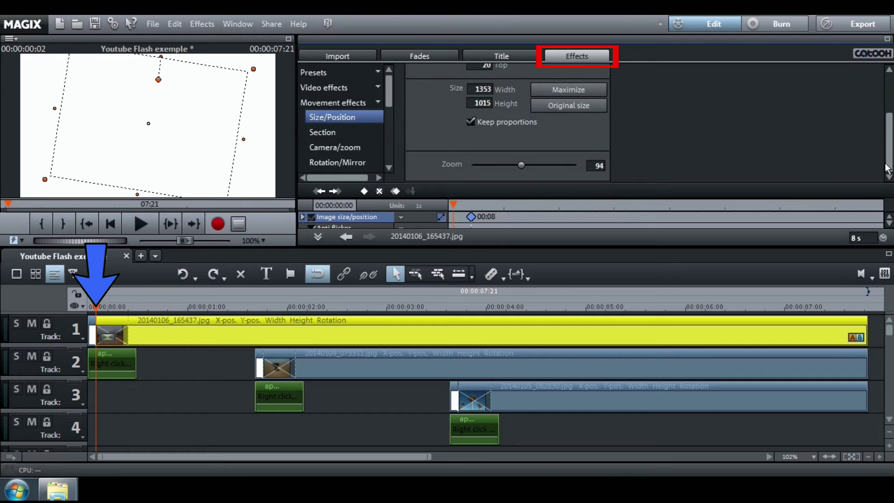
{"action": "left_click_drag", "start_coordinate": [521, 165], "coordinate": [558, 167]}
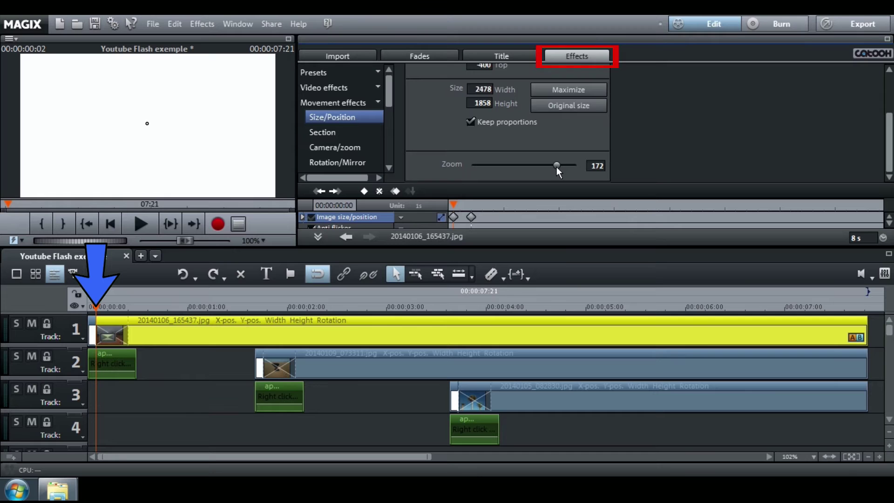
{"action": "left_click", "coordinate": [363, 191]}
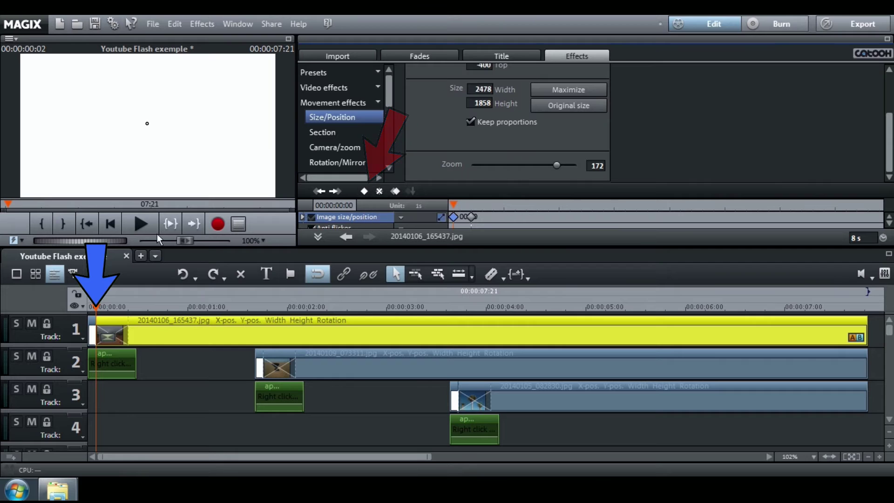
- Preview the first photo's zoom effect from the movie start
{"action": "left_click", "coordinate": [112, 227]}
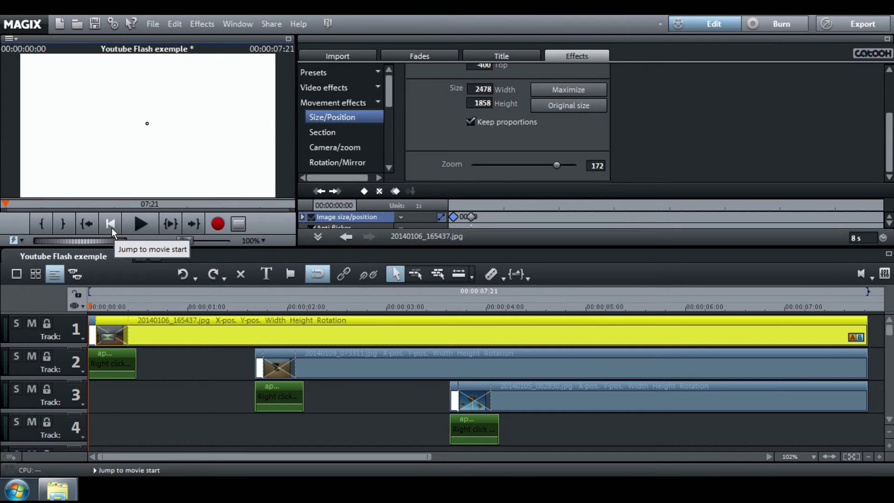
{"action": "left_click", "coordinate": [136, 224]}
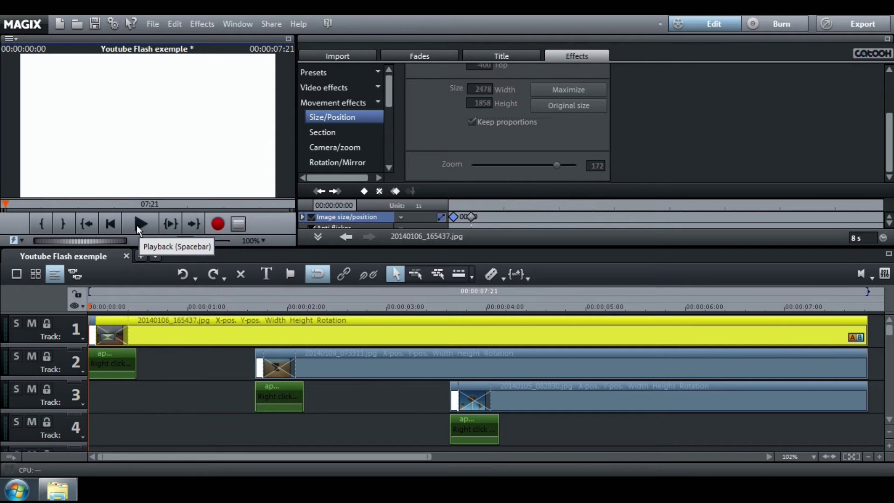
{"action": "left_click", "coordinate": [136, 225]}
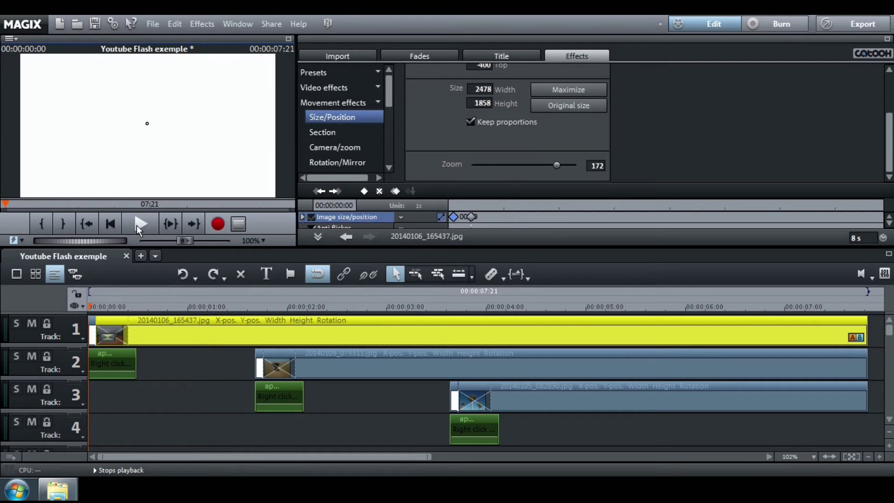
- Keyframe the second photo at about 00:00:02:02 and at its start with zoom about 172
{"action": "left_click", "coordinate": [344, 370]}
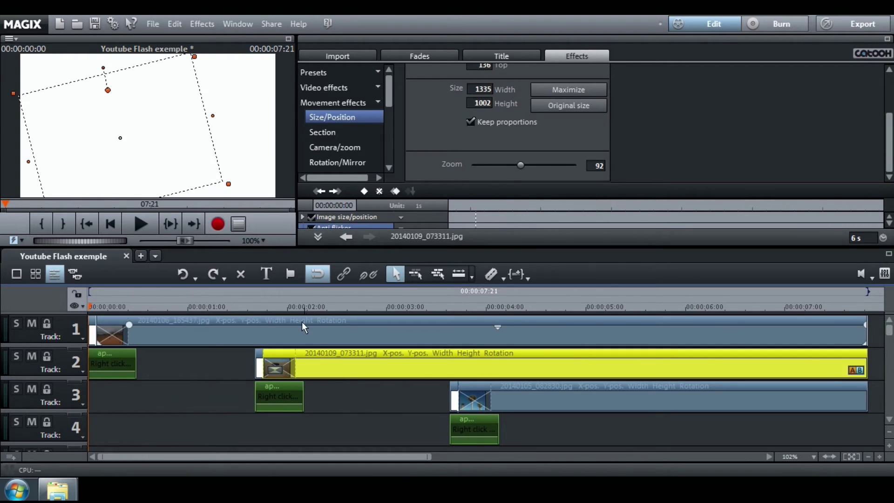
{"action": "left_click", "coordinate": [293, 308]}
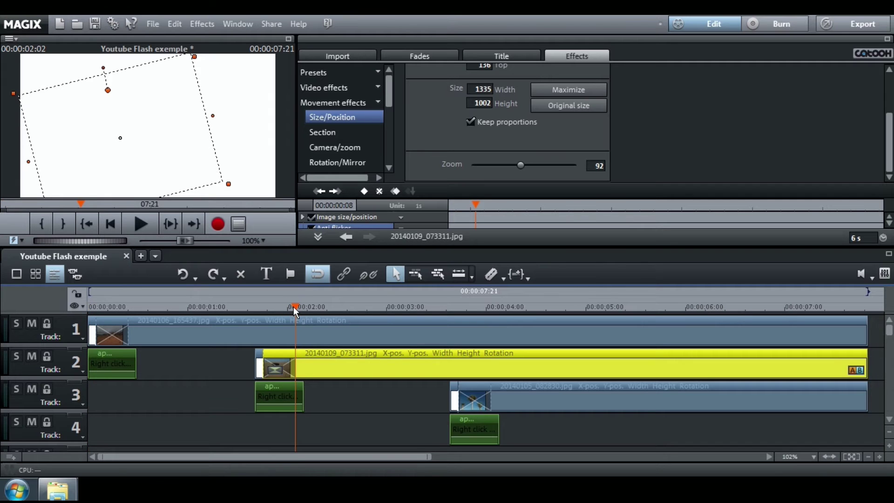
{"action": "left_click", "coordinate": [361, 191]}
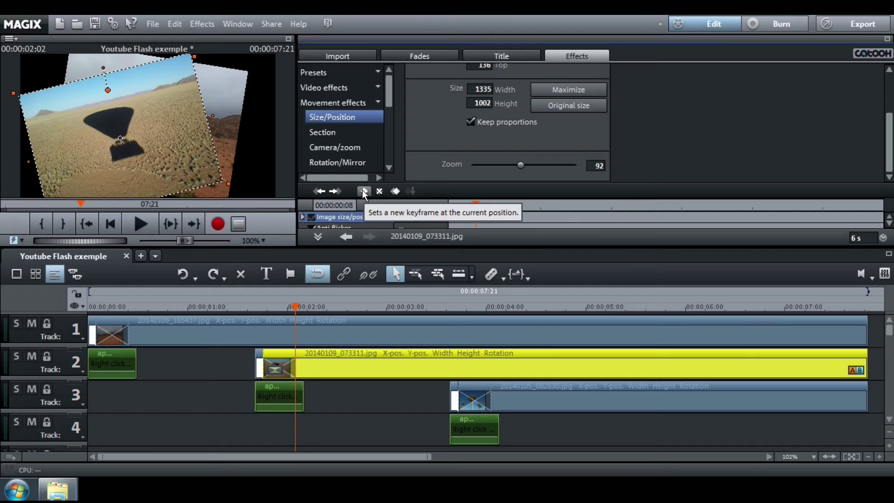
{"action": "left_click", "coordinate": [262, 307]}
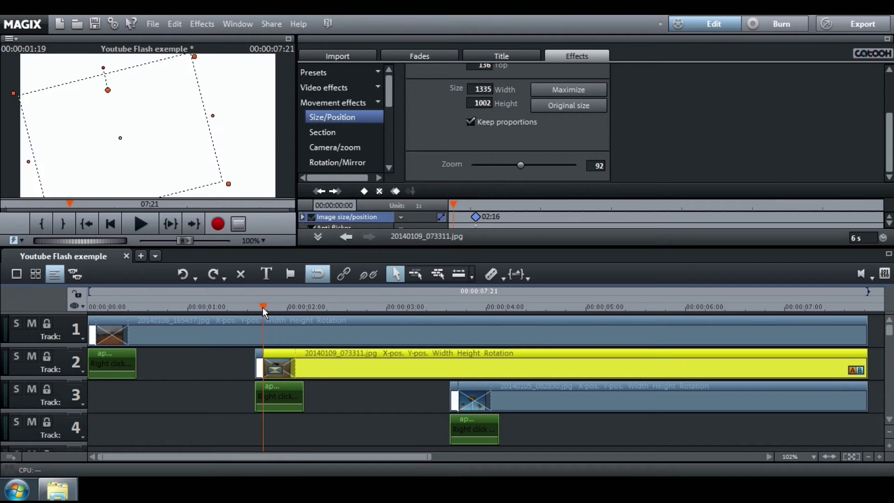
{"action": "left_click", "coordinate": [521, 166]}
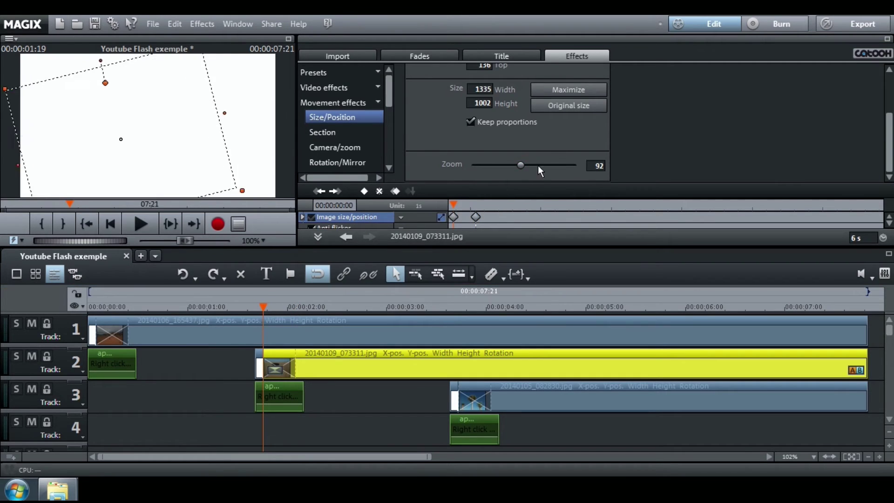
{"action": "left_click_drag", "start_coordinate": [538, 166], "coordinate": [557, 165]}
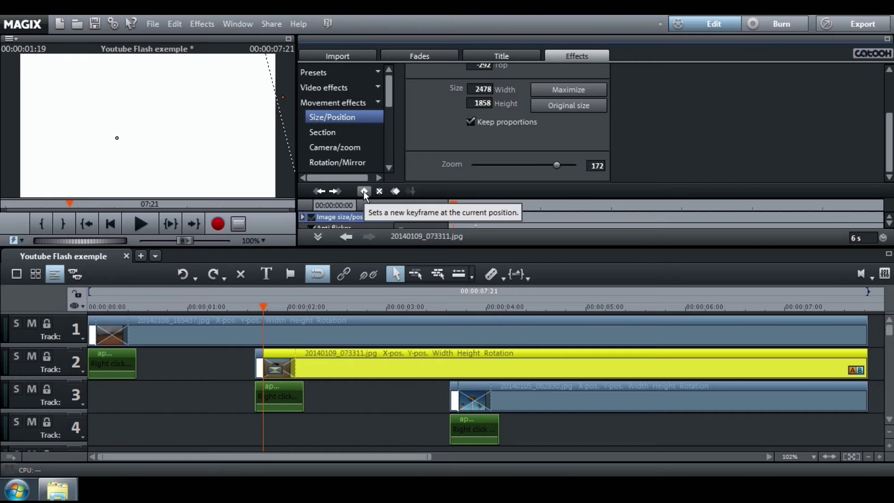
- Keyframe the third photo at 00:00:04:01 with zoom 86, then at its start with zoom 168
{"action": "left_click", "coordinate": [531, 401]}
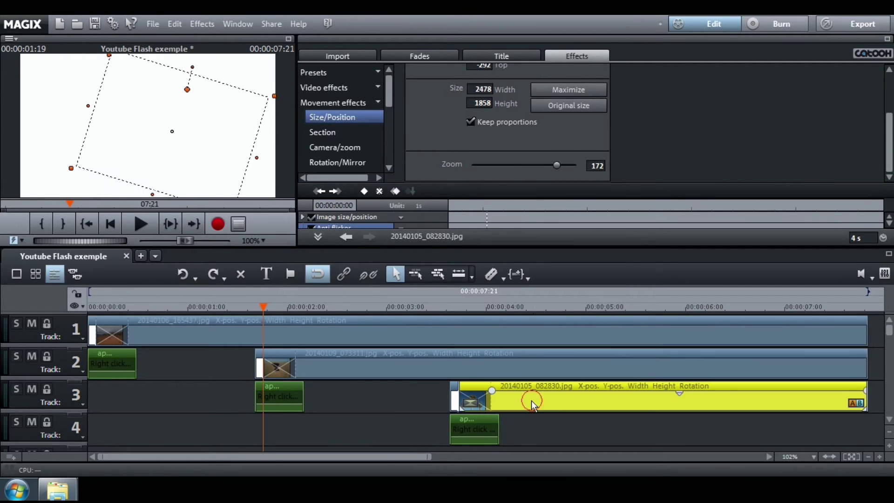
{"action": "left_click", "coordinate": [485, 309]}
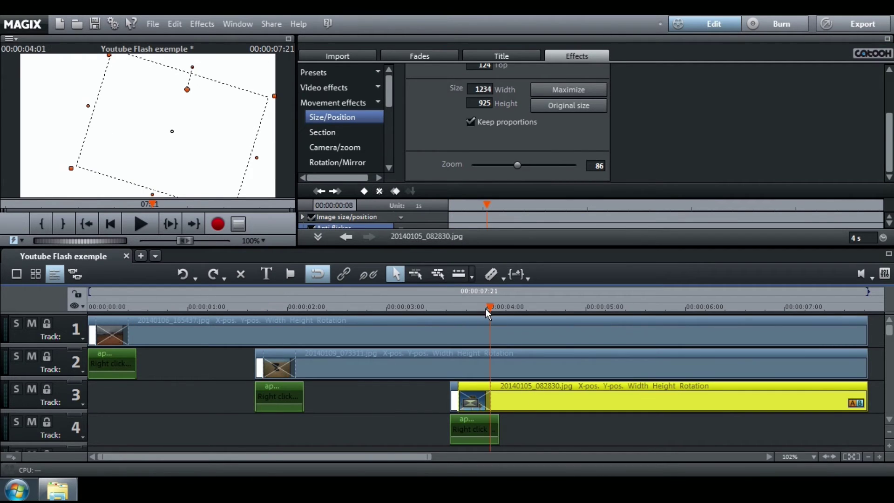
{"action": "left_click", "coordinate": [365, 191]}
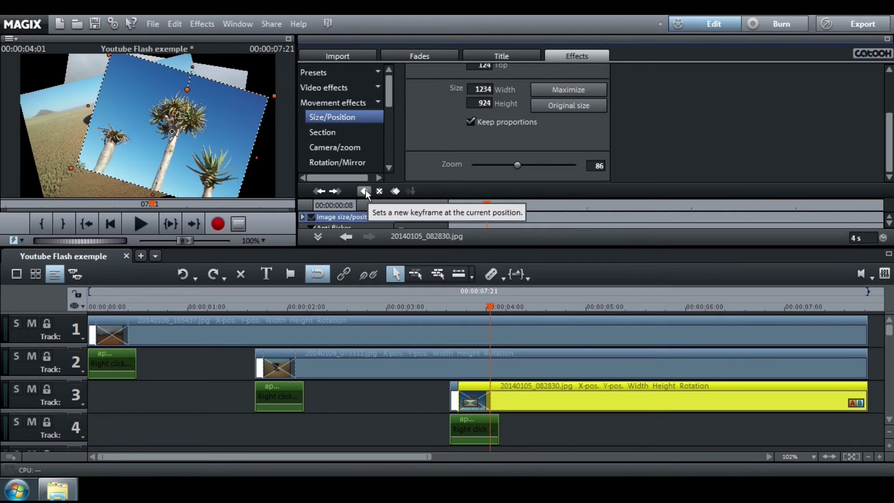
{"action": "left_click", "coordinate": [457, 308]}
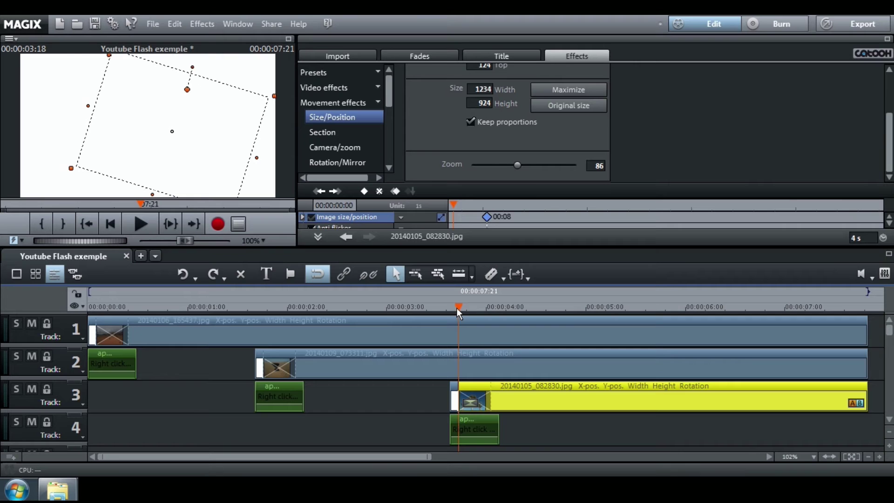
{"action": "left_click_drag", "start_coordinate": [520, 169], "coordinate": [557, 168]}
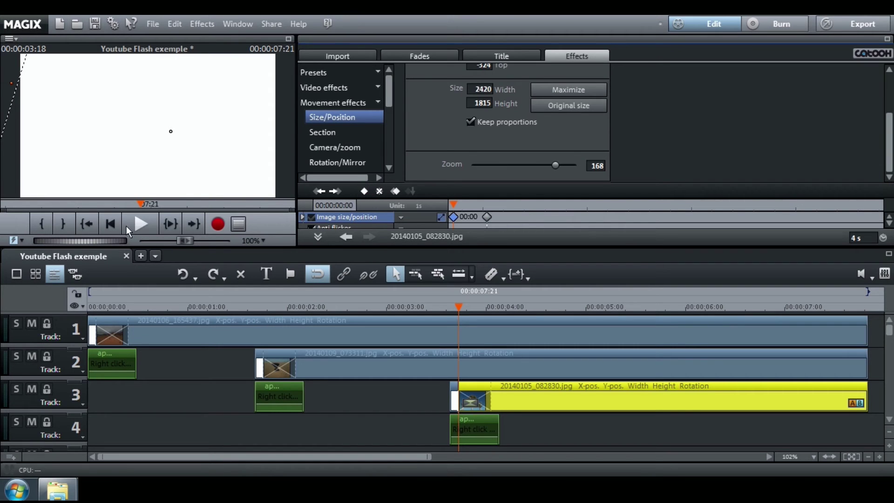
- Play the slideshow from the movie start to check all three photos' zooms
{"action": "left_click", "coordinate": [112, 226]}
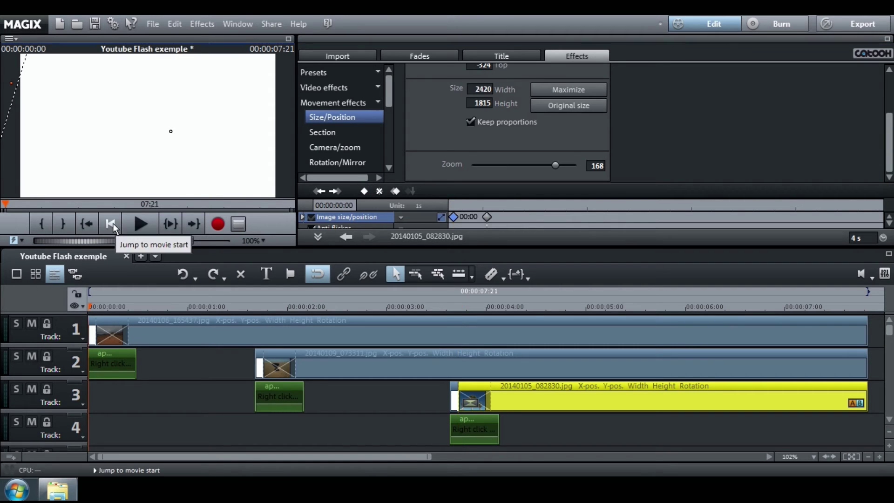
{"action": "left_click", "coordinate": [137, 224]}
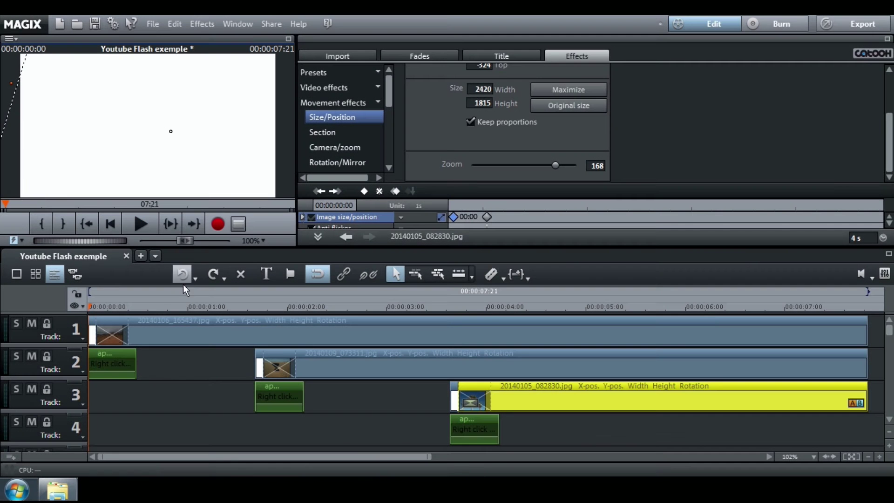
- Select the first photo's clip and set a Rotation/Mirror keyframe at 00:00:00:08
{"action": "left_click", "coordinate": [186, 338]}
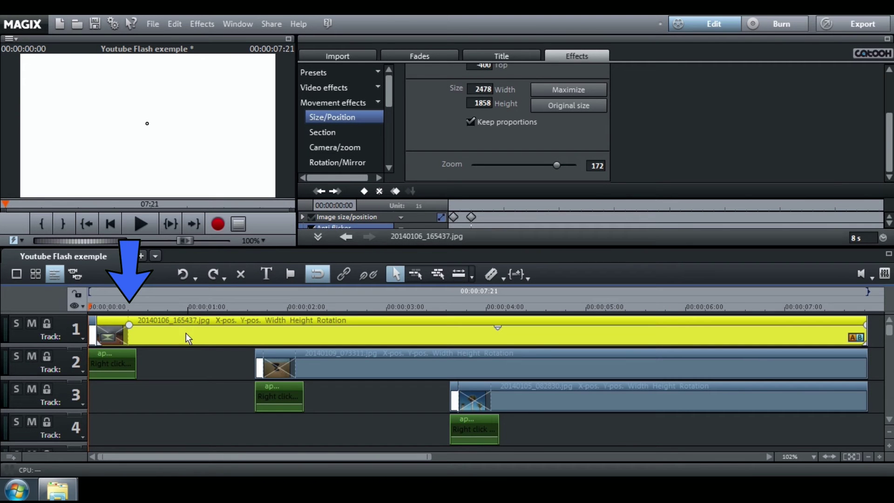
{"action": "left_click", "coordinate": [369, 164]}
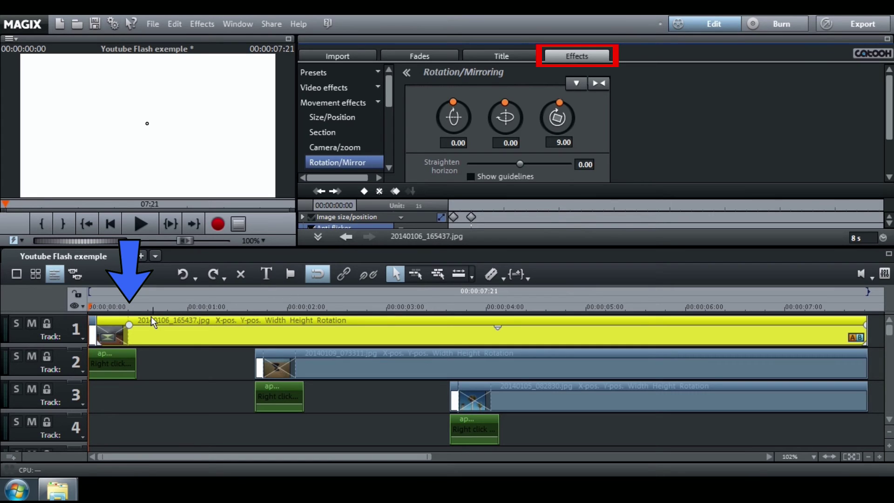
{"action": "left_click", "coordinate": [127, 307]}
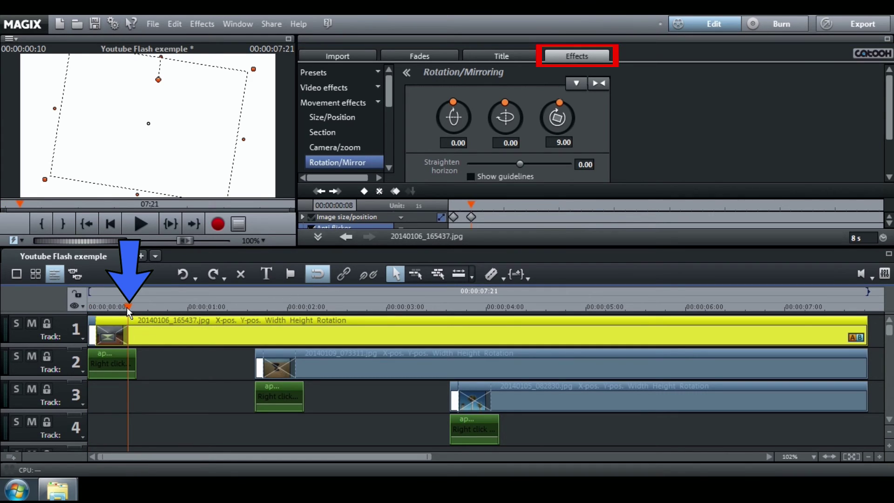
{"action": "left_click", "coordinate": [364, 190]}
- At the clip's start, spin the photo to 147° and tilt it 71°, keyframe it, and preview
{"action": "left_click", "coordinate": [96, 307]}
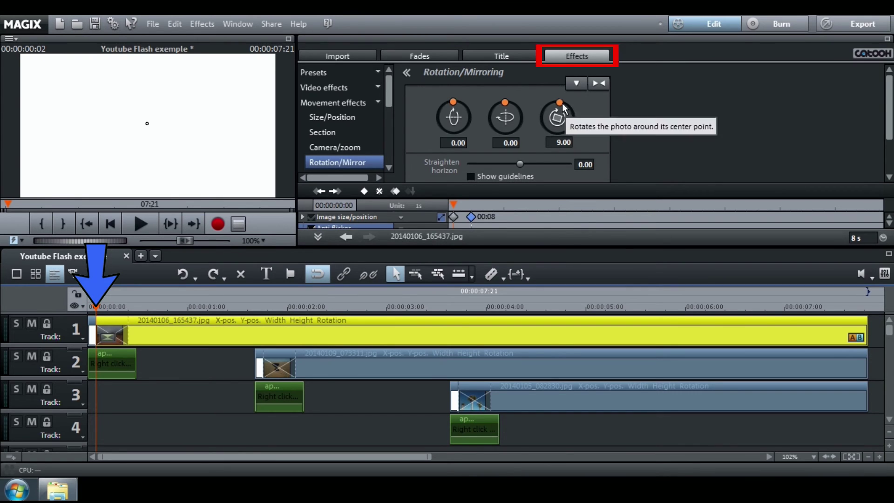
{"action": "left_click_drag", "start_coordinate": [562, 102], "coordinate": [565, 129]}
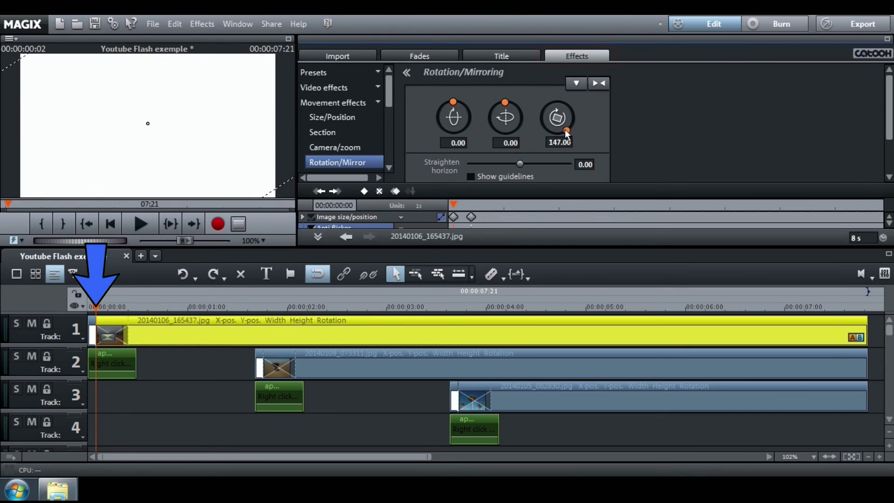
{"action": "left_click_drag", "start_coordinate": [504, 102], "coordinate": [522, 119]}
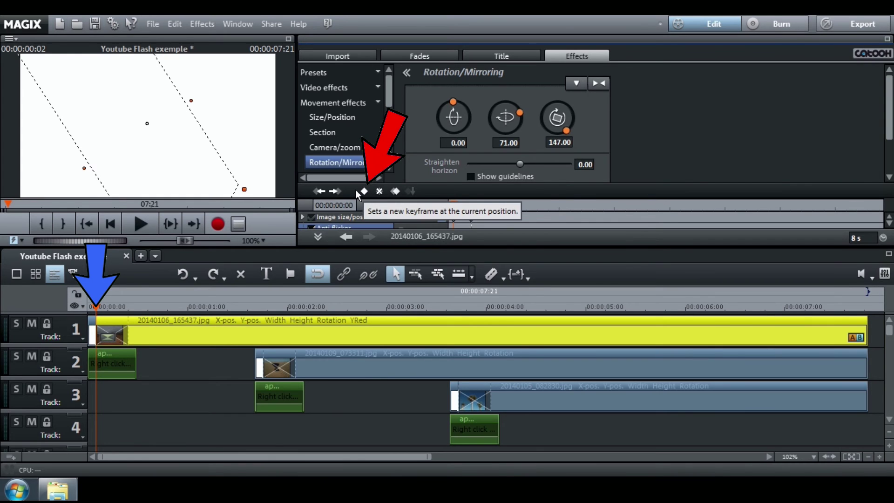
{"action": "left_click", "coordinate": [356, 190]}
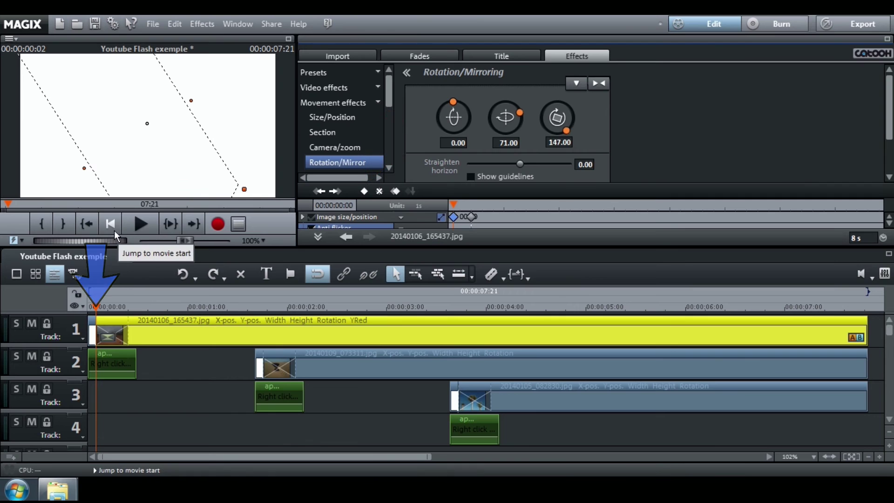
{"action": "left_click", "coordinate": [111, 228]}
{"action": "left_click", "coordinate": [135, 225]}
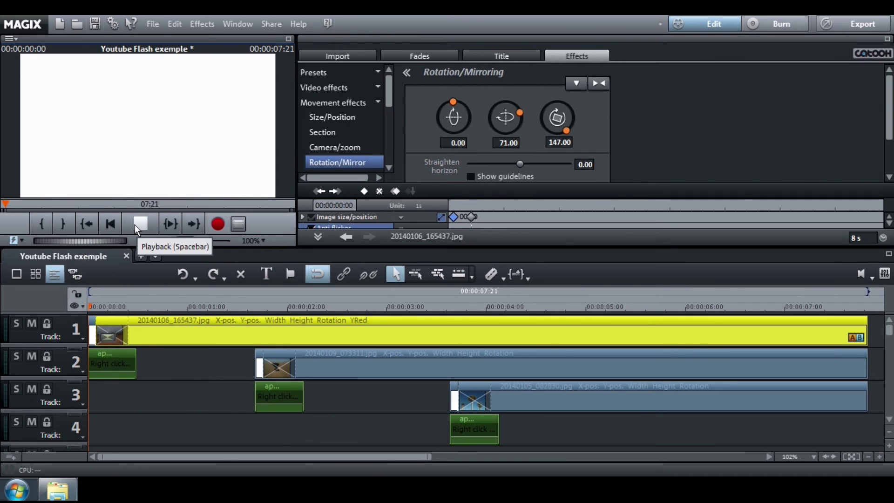
- Stop playback, keyframe the second photo at -14° at 02:02, then spin its start to about 202°
{"action": "left_click", "coordinate": [135, 225]}
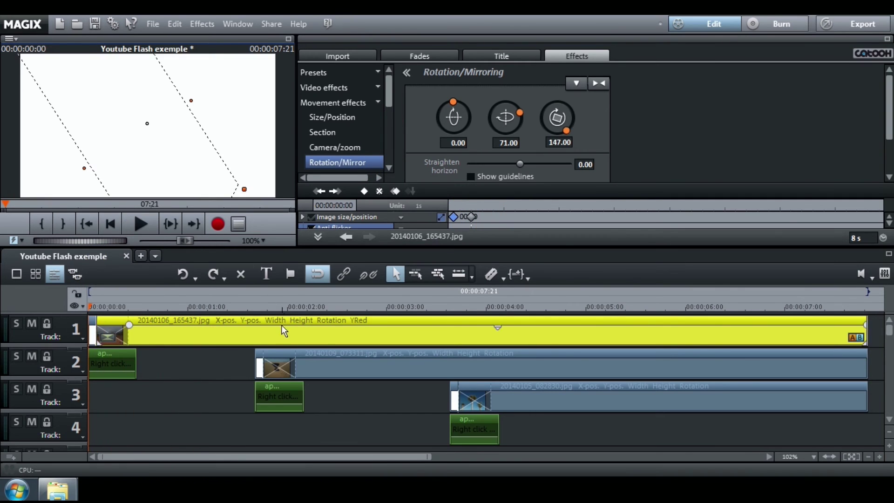
{"action": "left_click", "coordinate": [354, 368]}
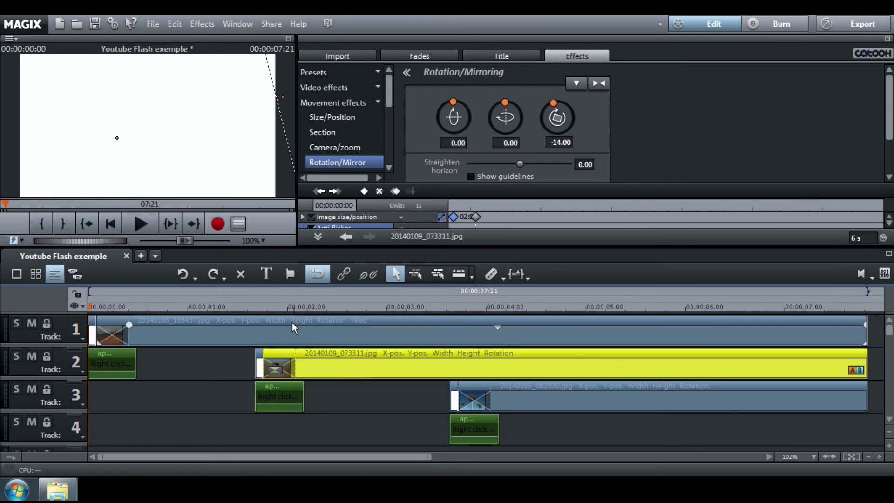
{"action": "left_click", "coordinate": [294, 310]}
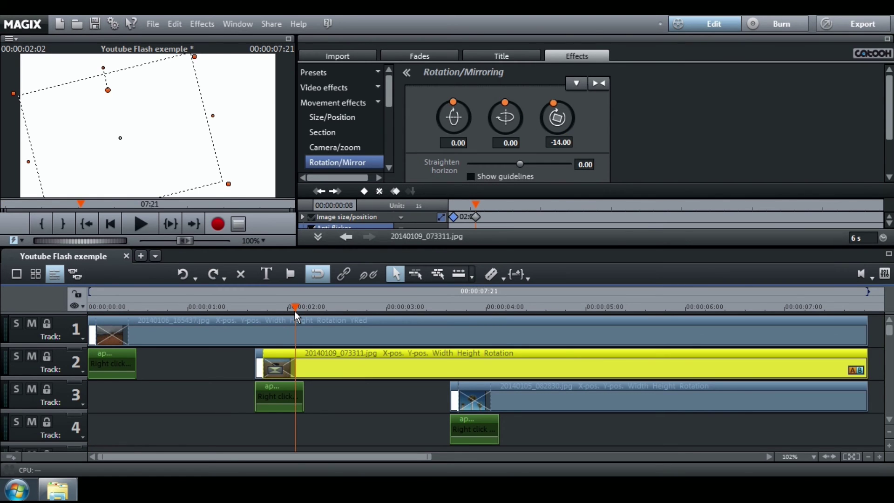
{"action": "left_click", "coordinate": [363, 191]}
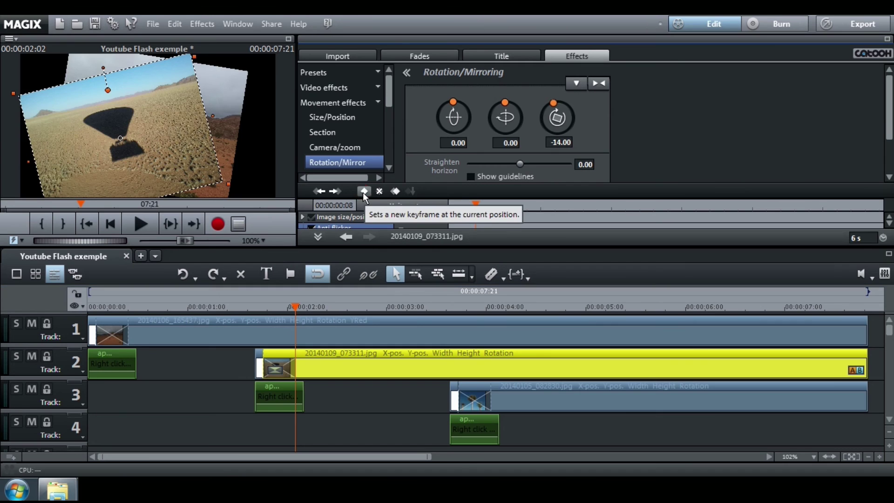
{"action": "left_click", "coordinate": [261, 307]}
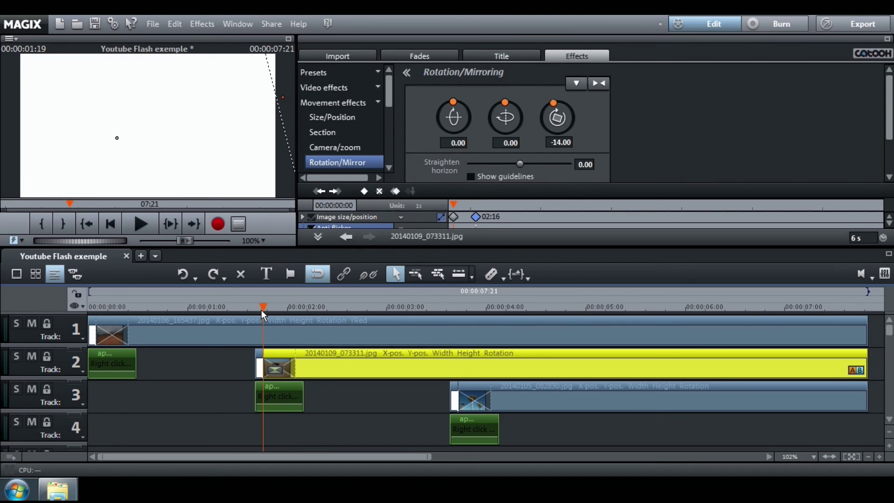
{"action": "left_click_drag", "start_coordinate": [552, 99], "coordinate": [524, 113]}
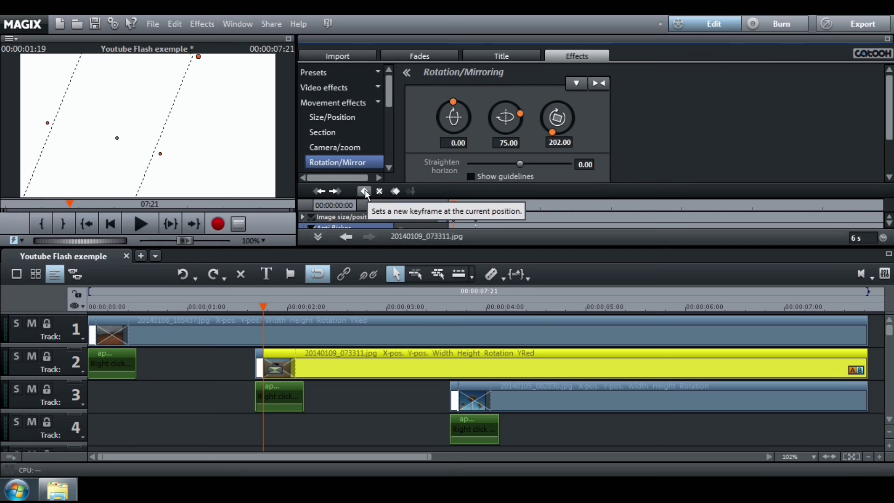
- Select the third photo's clip and set a 17° rotation keyframe at 00:00:04:01
{"action": "left_click", "coordinate": [525, 401]}
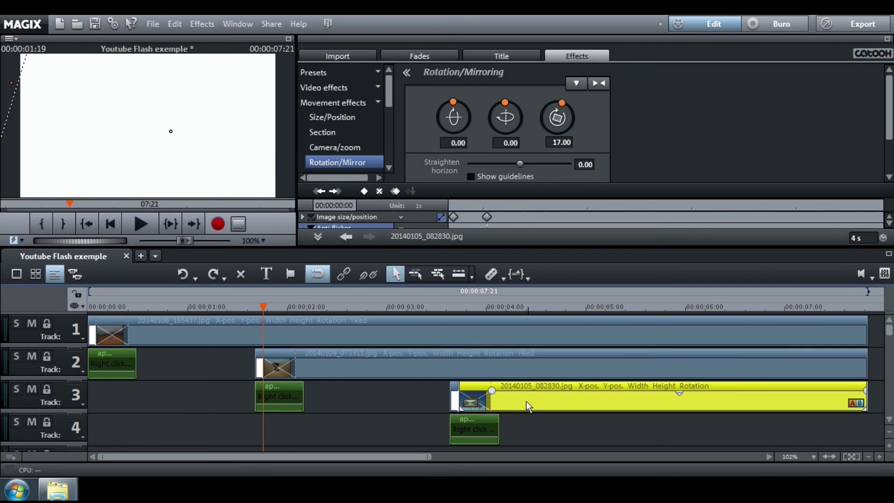
{"action": "left_click", "coordinate": [489, 308]}
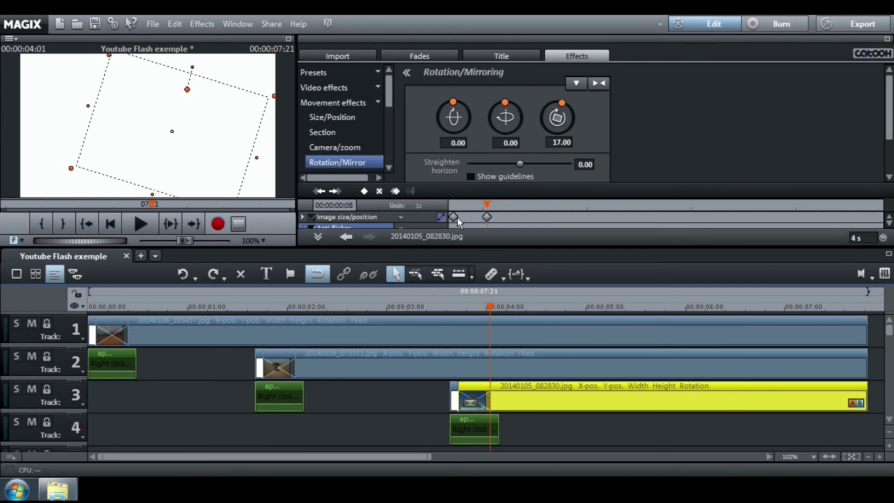
{"action": "left_click", "coordinate": [364, 191]}
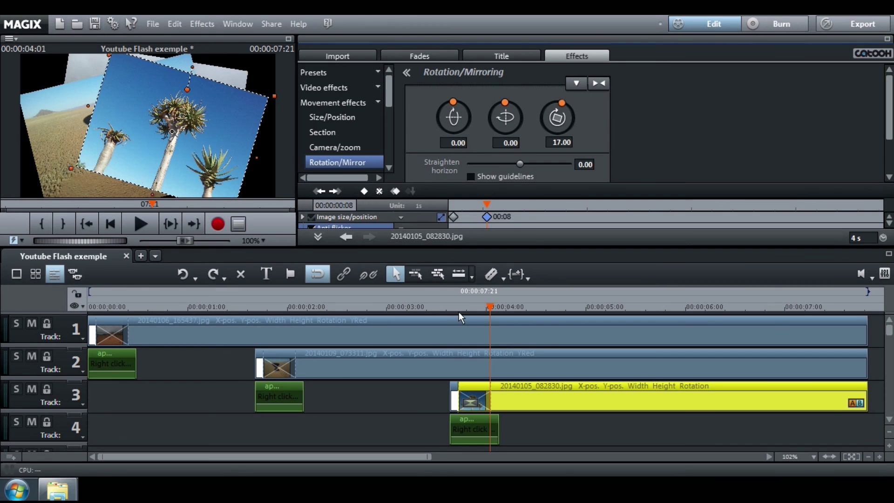
- At the third photo's start, spin it to 199° and tilt it 77°, then keyframe it
{"action": "left_click", "coordinate": [458, 309]}
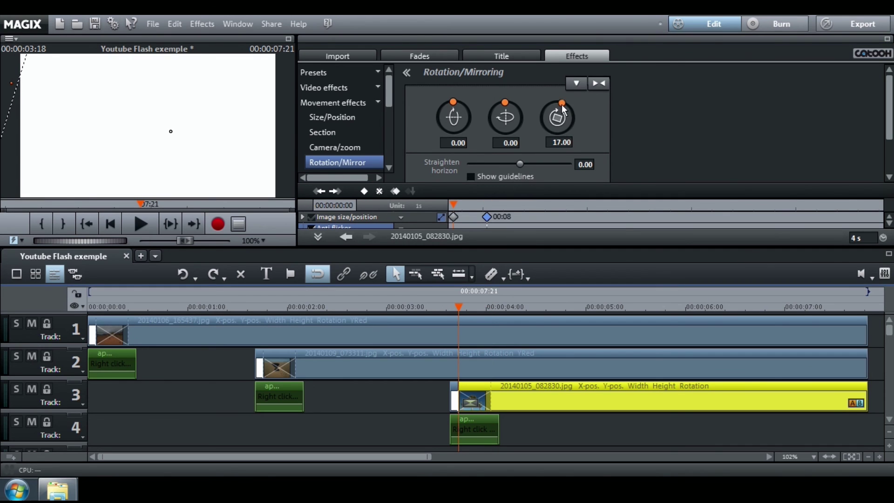
{"action": "left_click_drag", "start_coordinate": [561, 104], "coordinate": [553, 137]}
{"action": "left_click_drag", "start_coordinate": [504, 102], "coordinate": [521, 118]}
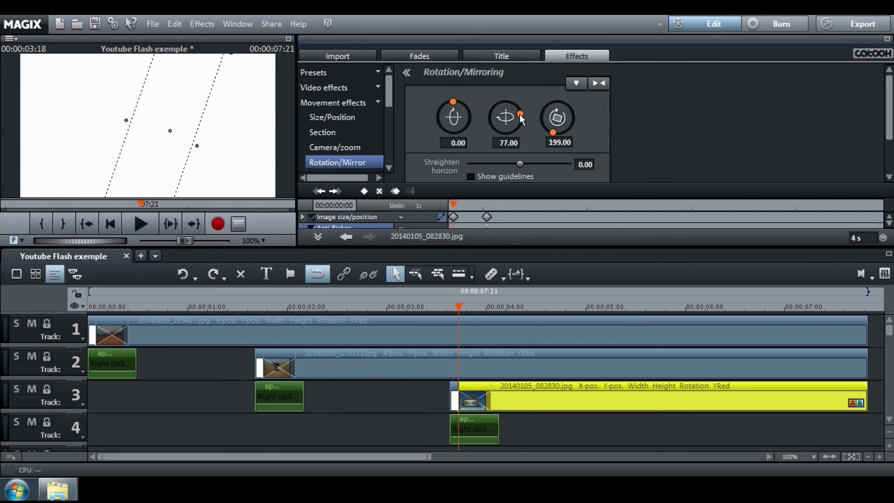
{"action": "left_click", "coordinate": [364, 192]}
- Play the slideshow from the movie start to preview the rotations
{"action": "left_click", "coordinate": [110, 225]}
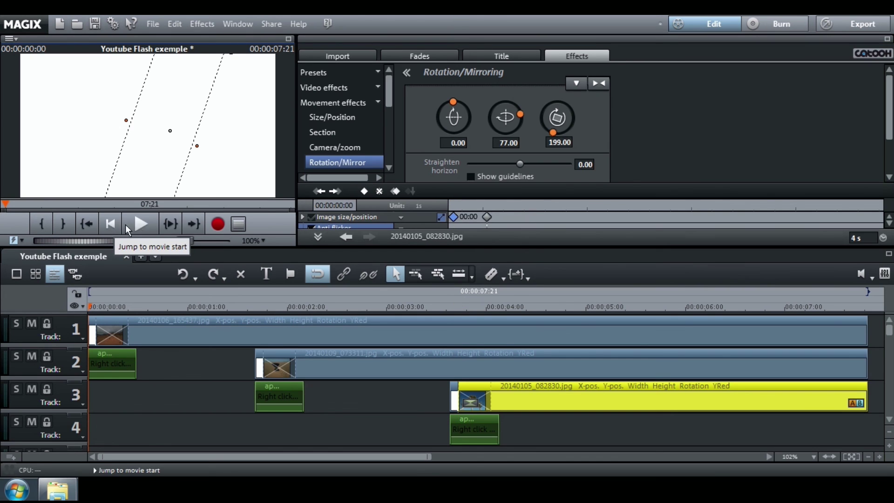
{"action": "left_click", "coordinate": [139, 225]}
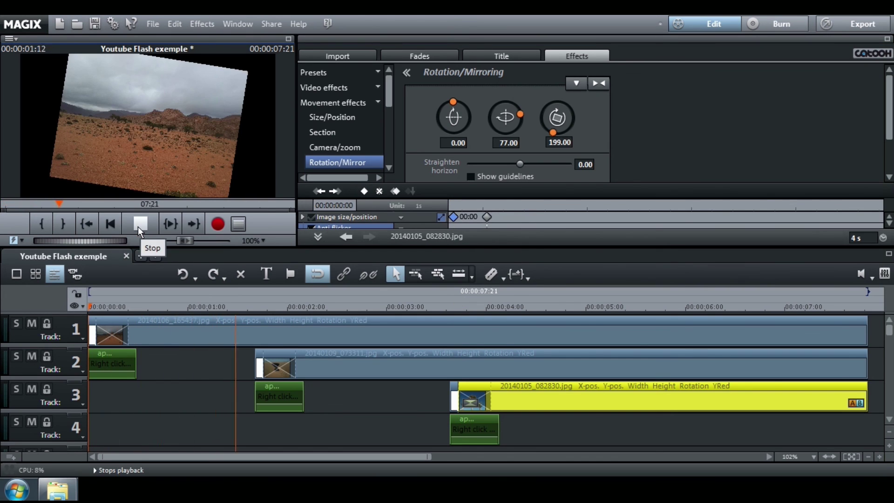